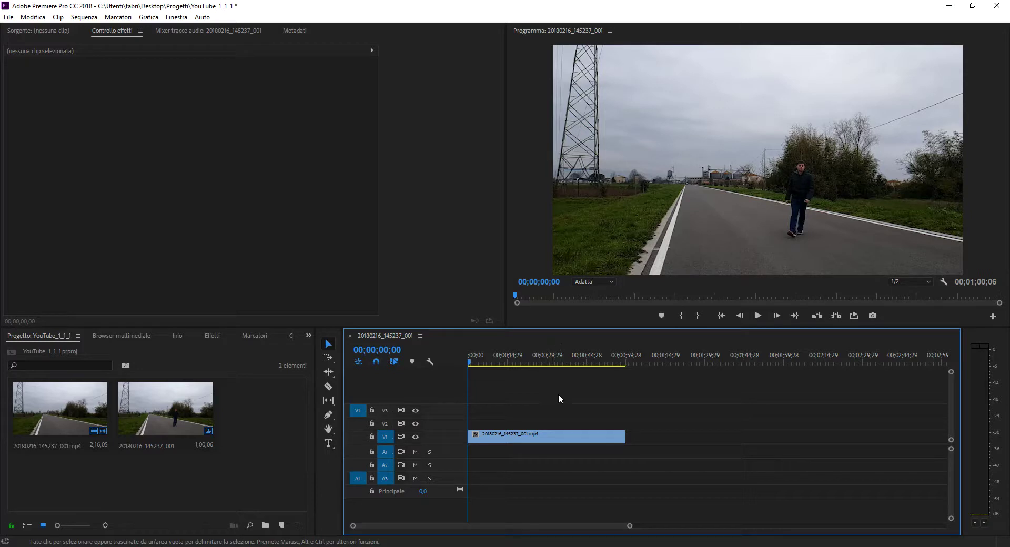
Select the 20180216_145237_001.mp4 clip on V1 to show its properties in Effect Controls
left_click(545, 440)
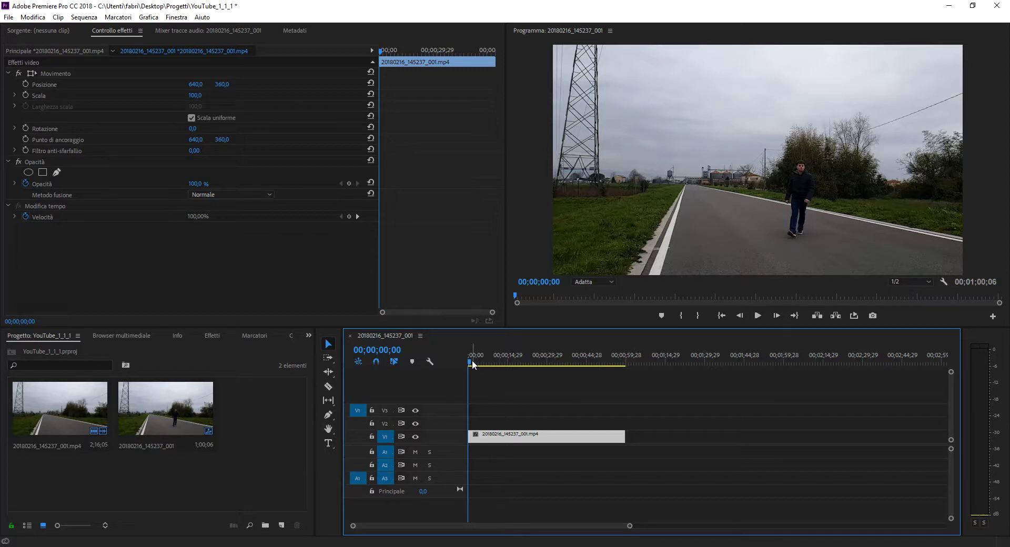
mouse_move(474, 359)
left_mouse_down()
mouse_move(507, 361)
mouse_move(484, 366)
left_mouse_up()
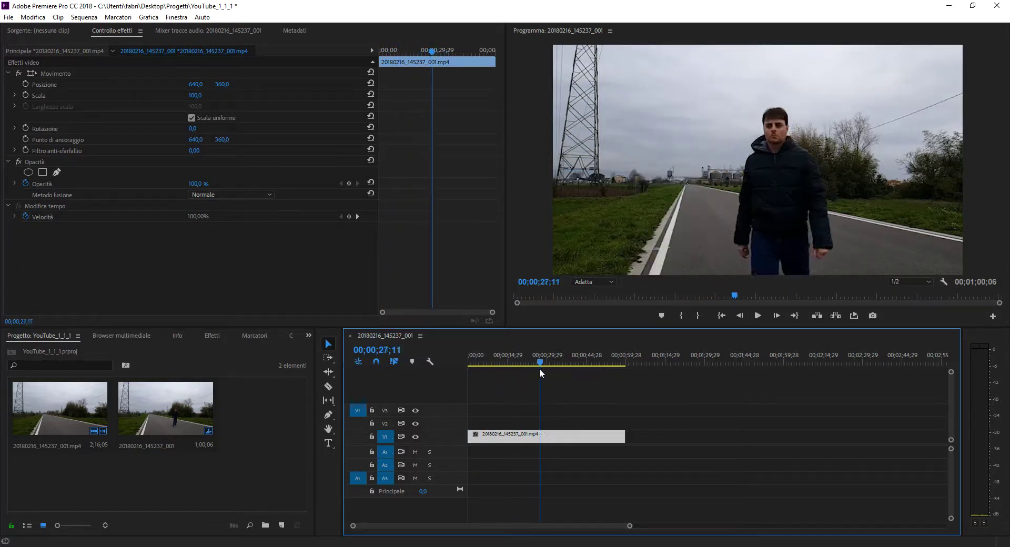
left_click_drag(484, 366, 487, 369)
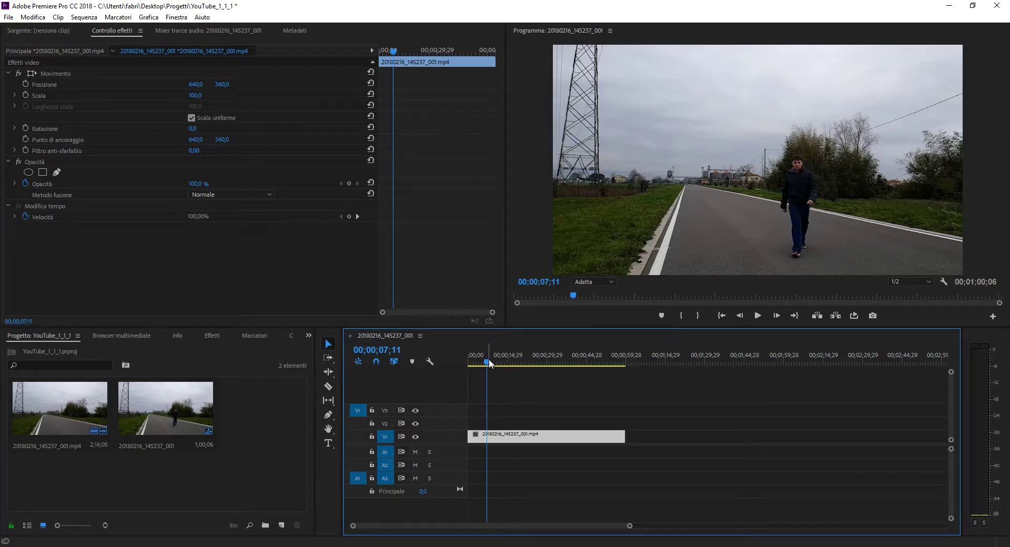
left_click_drag(489, 363, 473, 363)
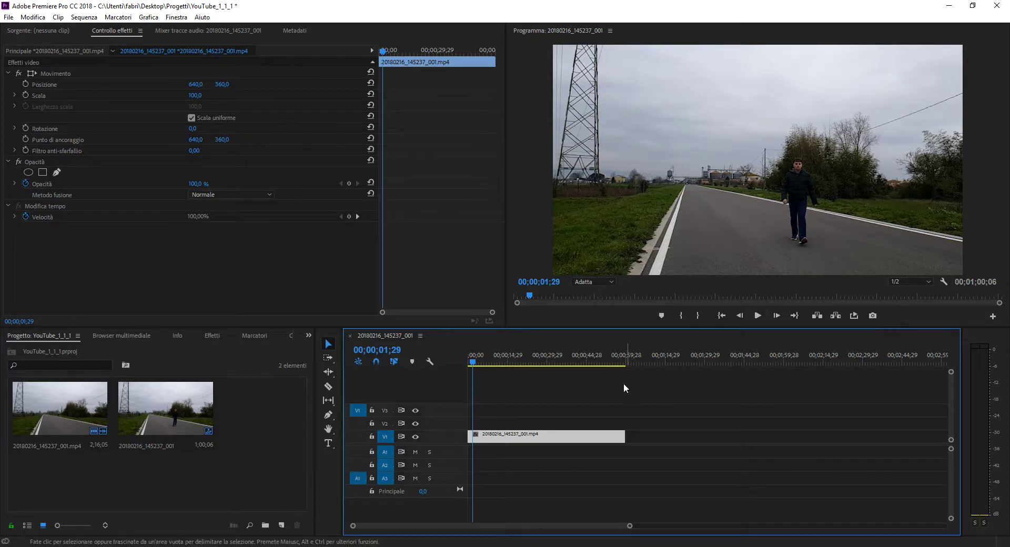
left_click(757, 315)
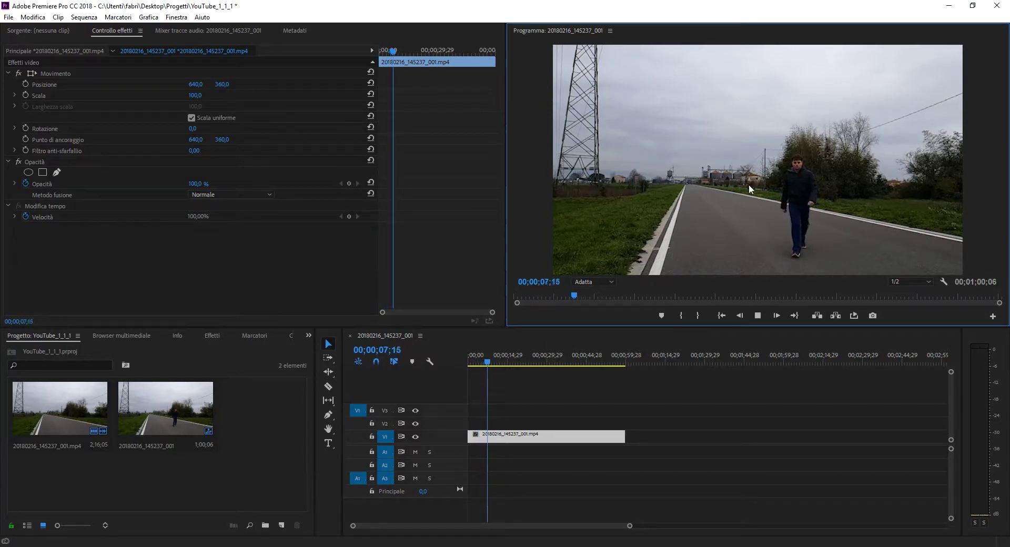
left_click(503, 359)
mouse_move(503, 361)
left_mouse_down()
mouse_move(465, 361)
mouse_move(588, 360)
left_mouse_up()
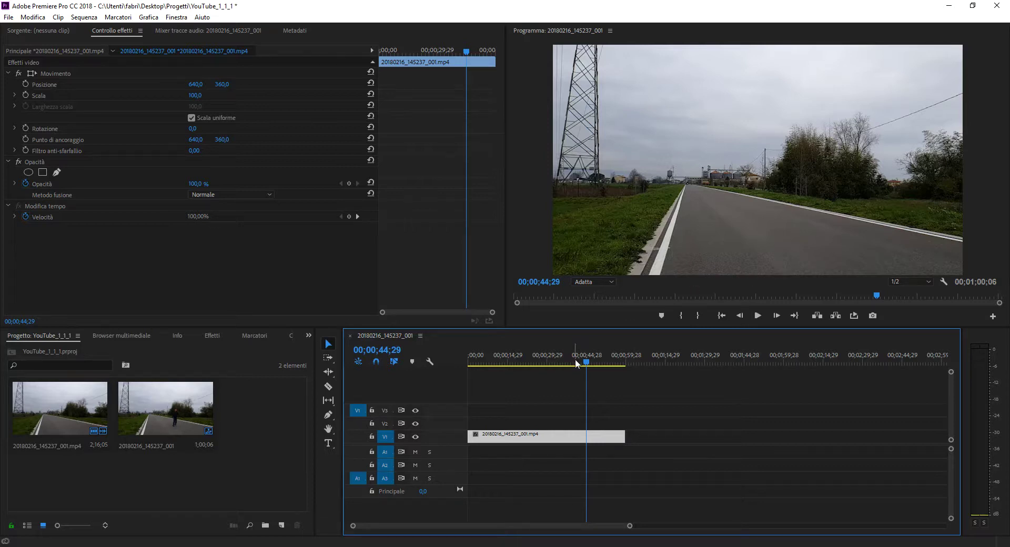
mouse_move(585, 360)
left_mouse_down()
mouse_move(614, 367)
mouse_move(601, 366)
left_mouse_up()
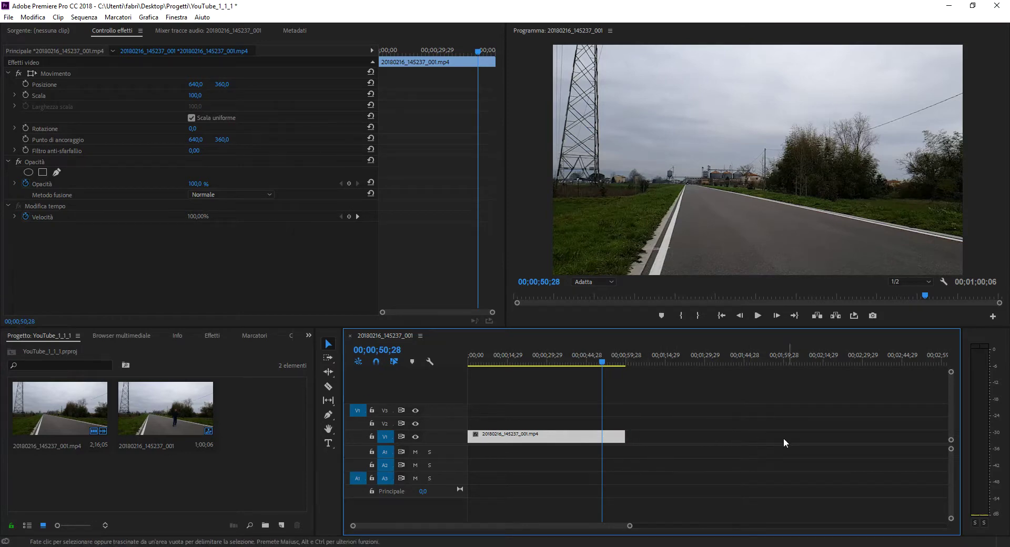
left_click_drag(602, 363, 526, 353)
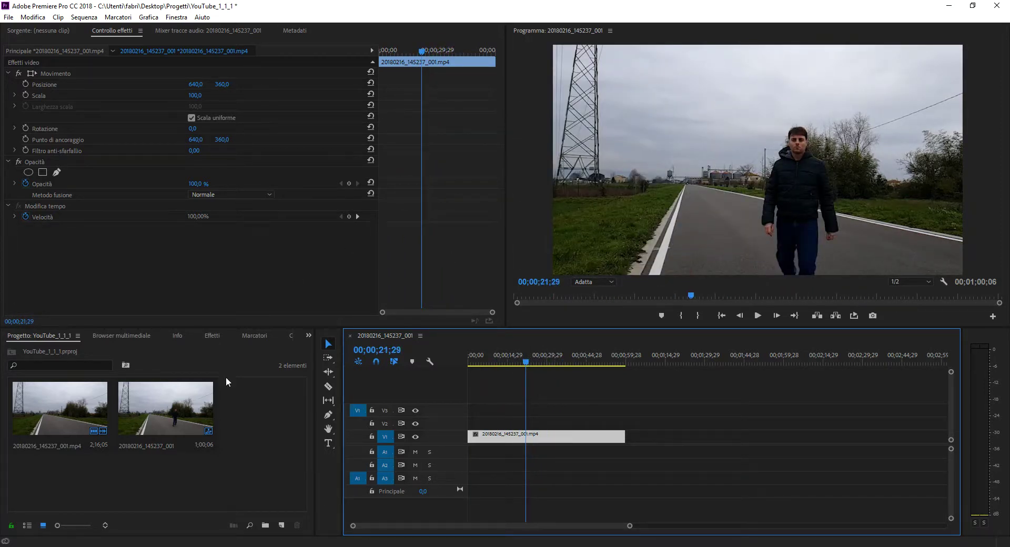
left_click(533, 363)
left_click_drag(534, 363, 583, 366)
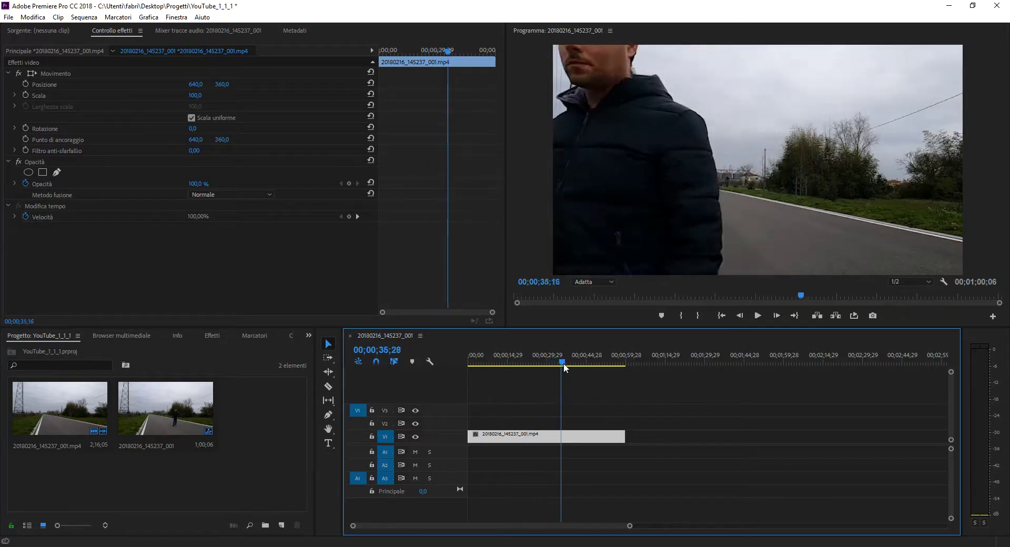
Split the V1 clip with the Razor tool at 00;00;43;29
left_click(328, 386)
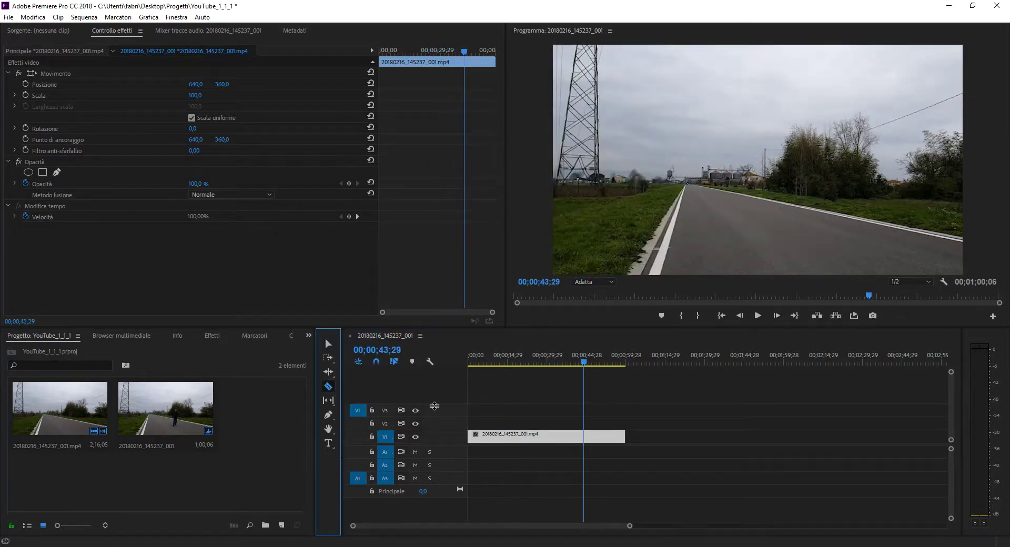
left_click(583, 437)
left_click(328, 344)
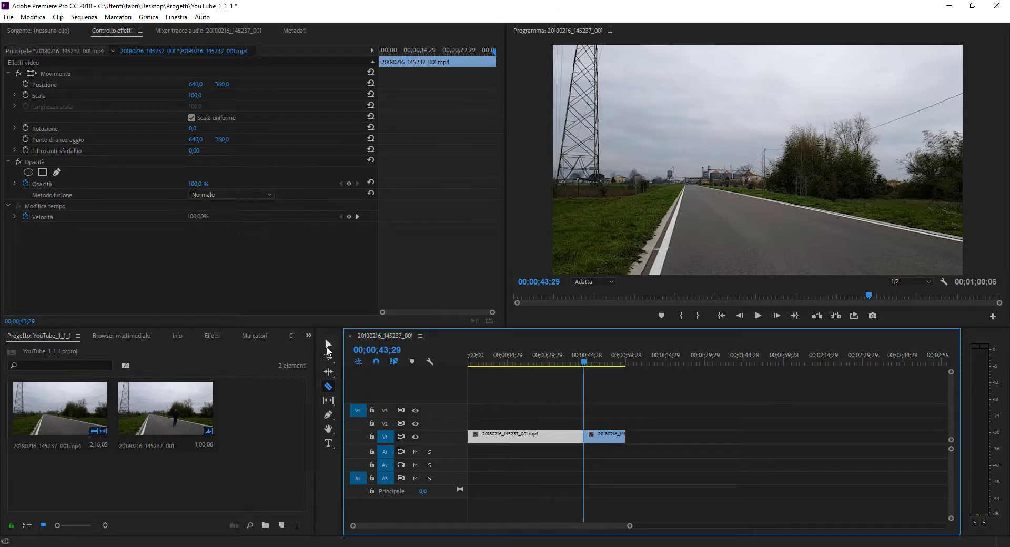
left_click(605, 436)
mouse_move(600, 361)
left_mouse_down()
mouse_move(624, 363)
mouse_move(604, 362)
left_mouse_up()
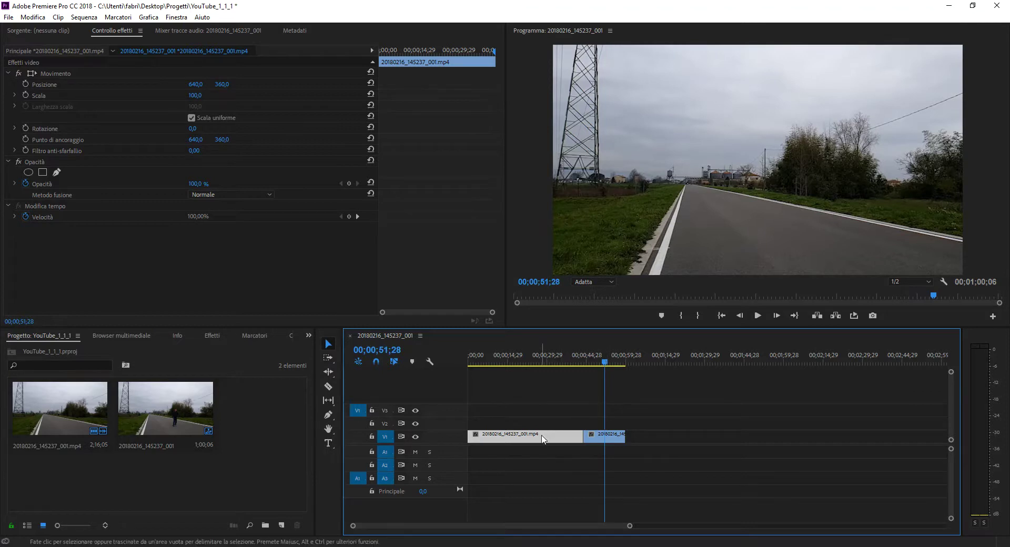
Move the first part of the split clip up to V2 and preview the overlap
mouse_move(543, 439)
left_mouse_down()
mouse_move(543, 426)
mouse_move(558, 441)
left_mouse_up()
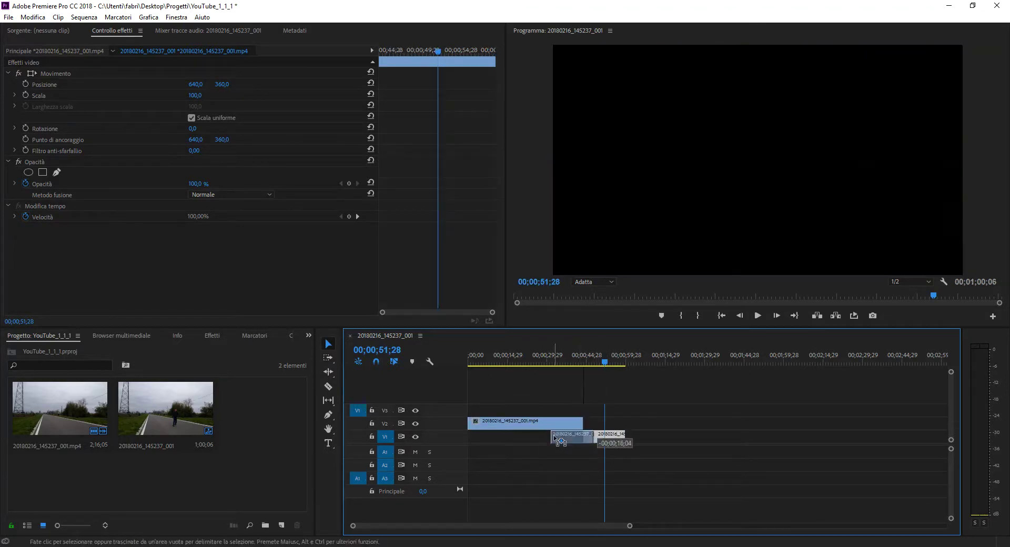
left_click(552, 361)
left_click(563, 361)
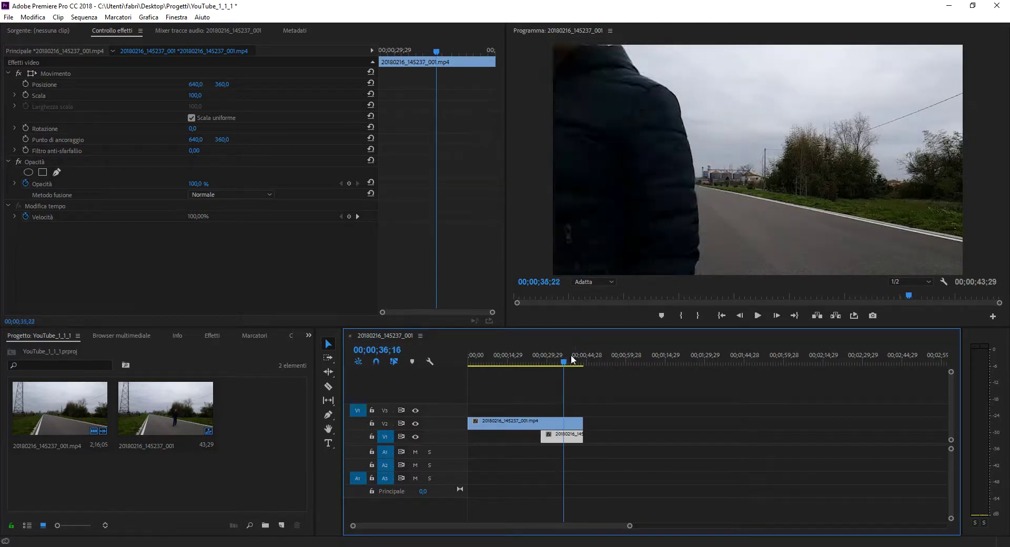
left_click_drag(572, 359, 579, 357)
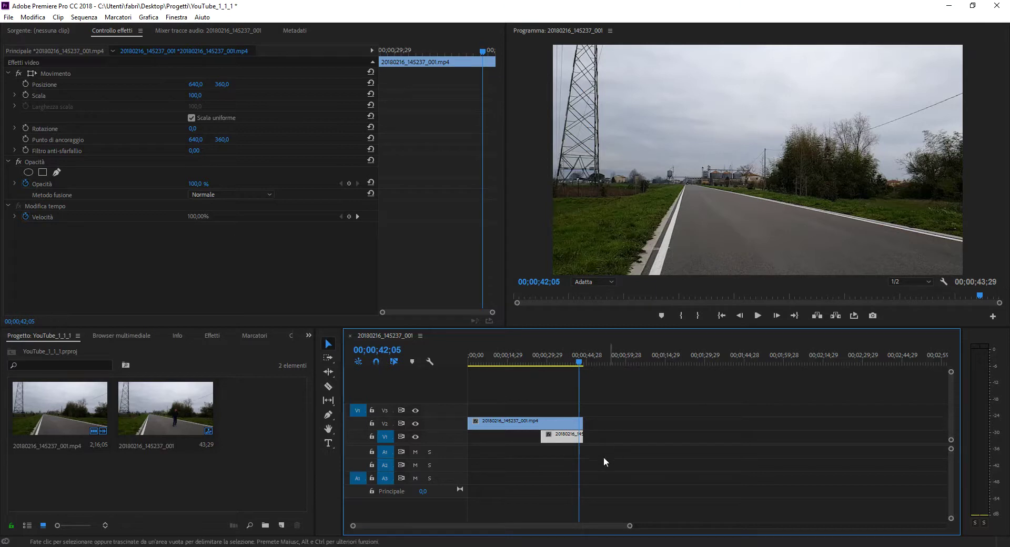
left_click(543, 358)
Trim the V2 clip to run from 00;00;11;23 to 00;00;25;11
left_click_drag(544, 358, 495, 353)
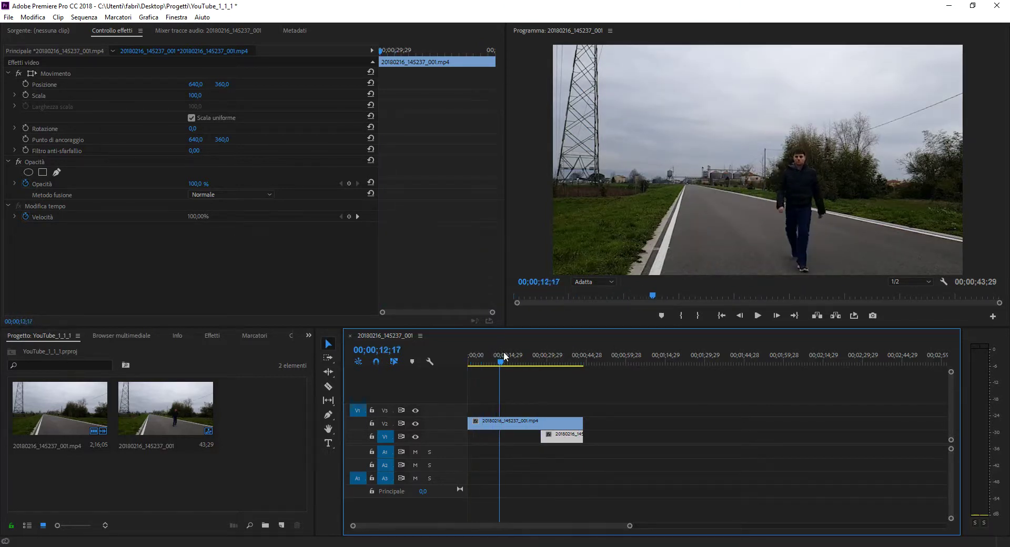
left_click_drag(495, 353, 498, 352)
left_click_drag(472, 419, 497, 418)
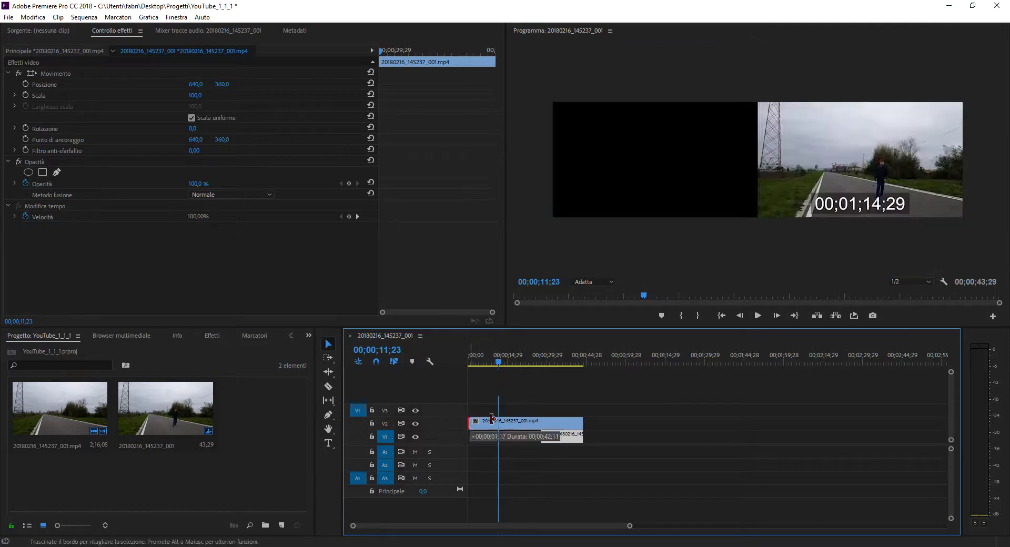
left_click(508, 360)
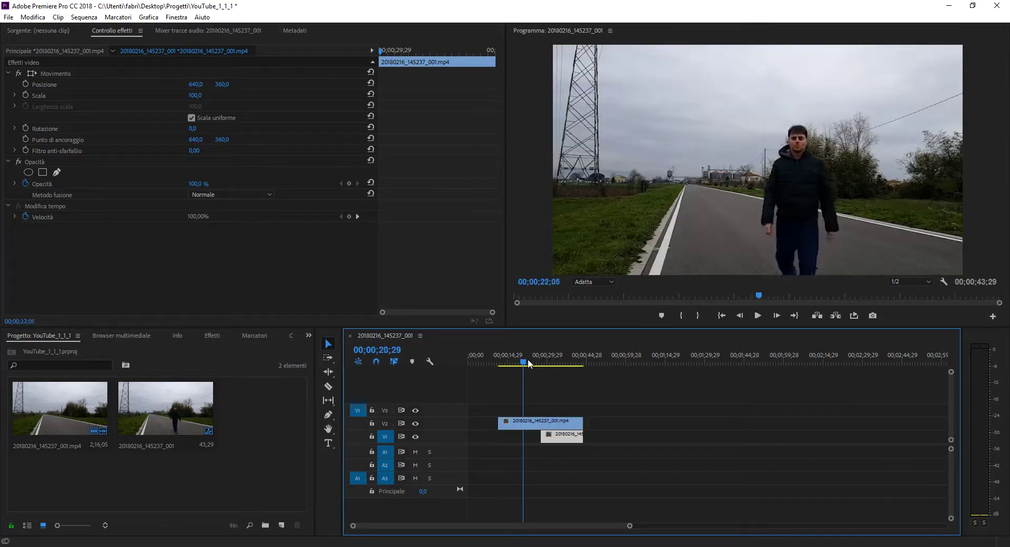
left_click_drag(510, 361, 538, 360)
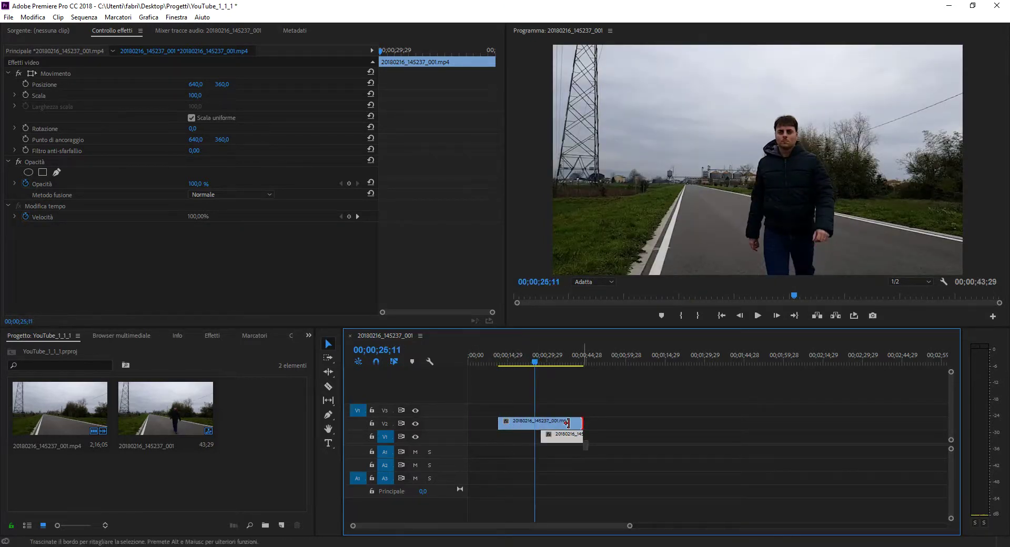
mouse_move(579, 419)
left_mouse_down()
mouse_move(533, 419)
mouse_move(533, 444)
left_mouse_up()
left_click(522, 362)
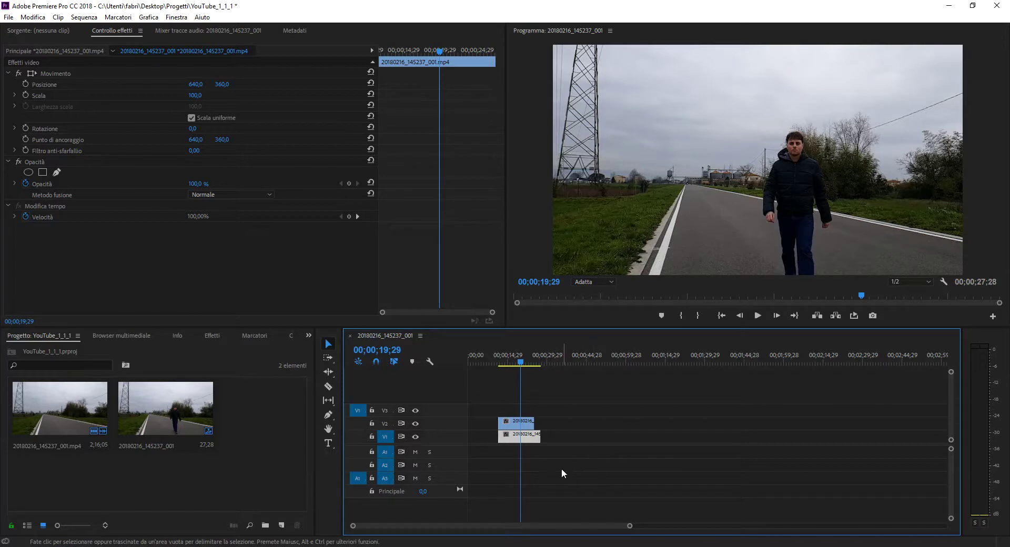
Shorten the V1 clip to match and move both clips to the sequence start
left_click_drag(535, 436, 530, 436)
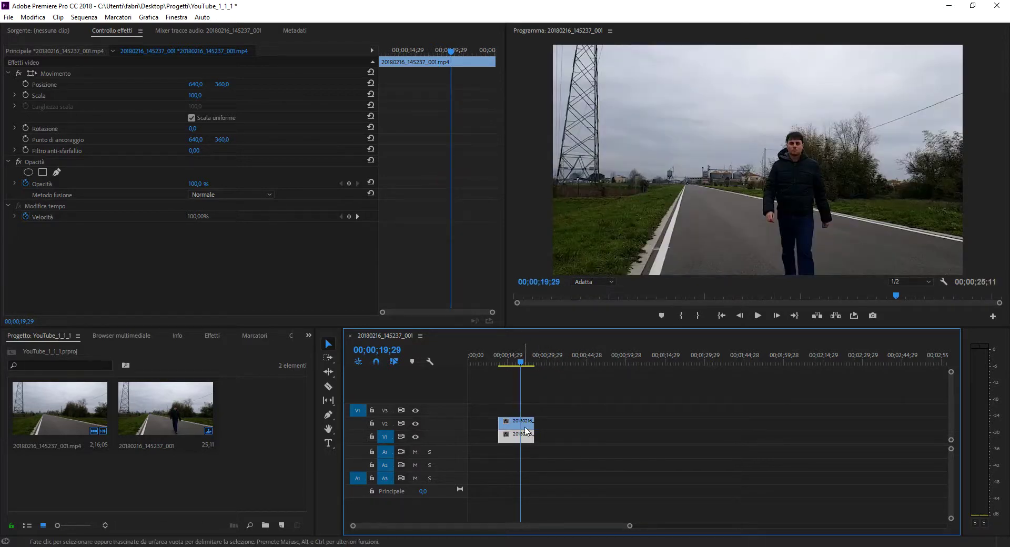
mouse_move(523, 423)
left_mouse_down()
mouse_move(503, 439)
mouse_move(513, 437)
left_mouse_up()
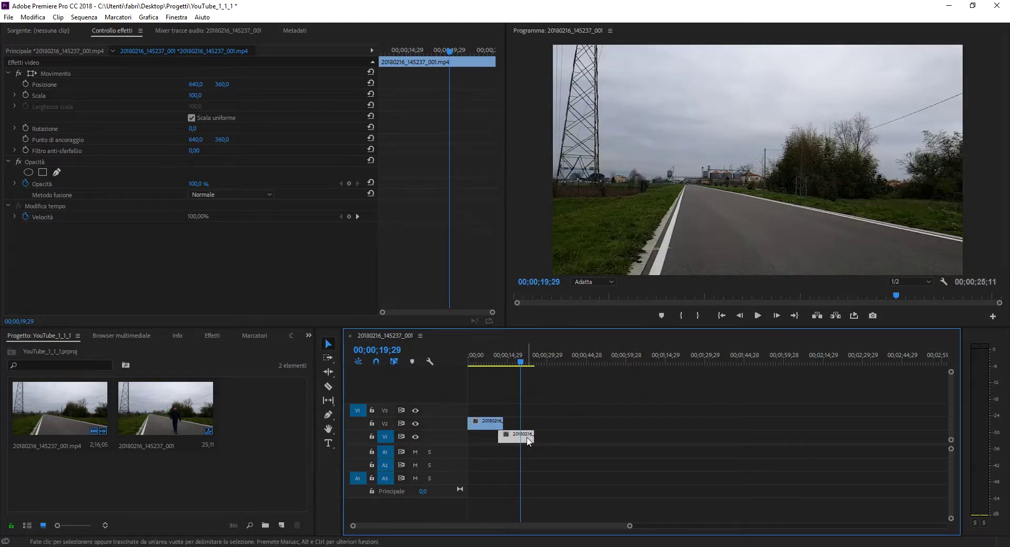
left_click_drag(518, 439, 487, 439)
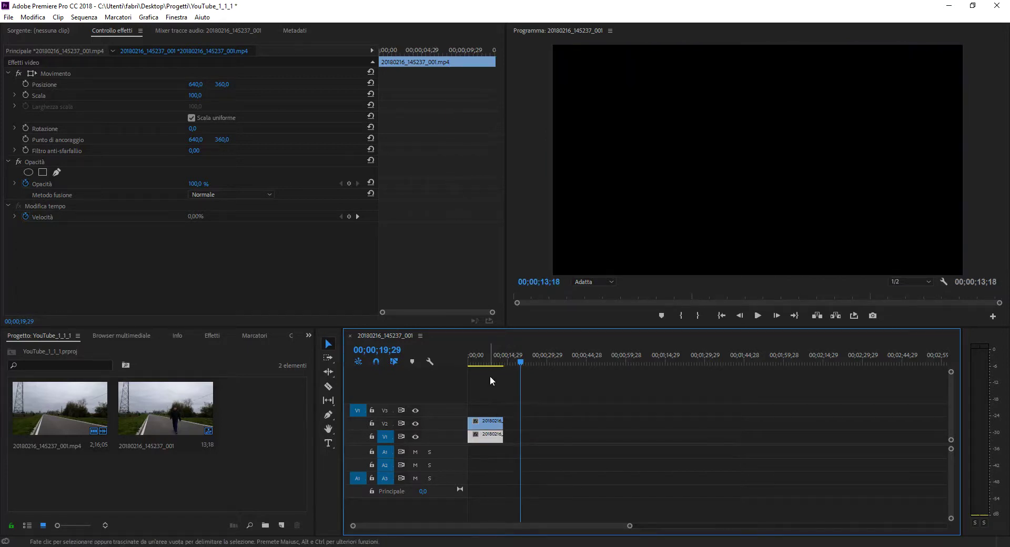
left_click(469, 358)
Lower the V2 clip's opacity to 34% in Effect Controls
left_click(492, 434)
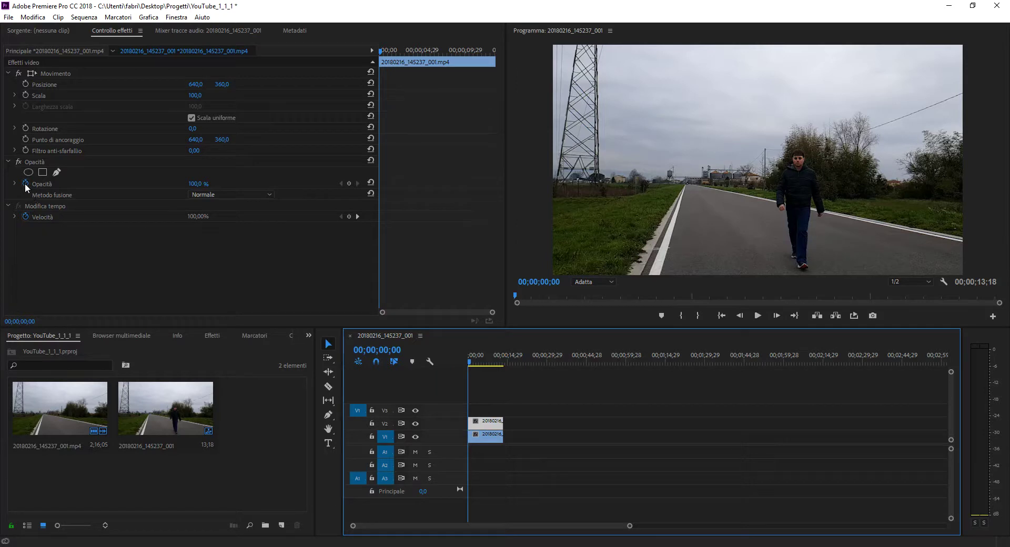
left_click(191, 184)
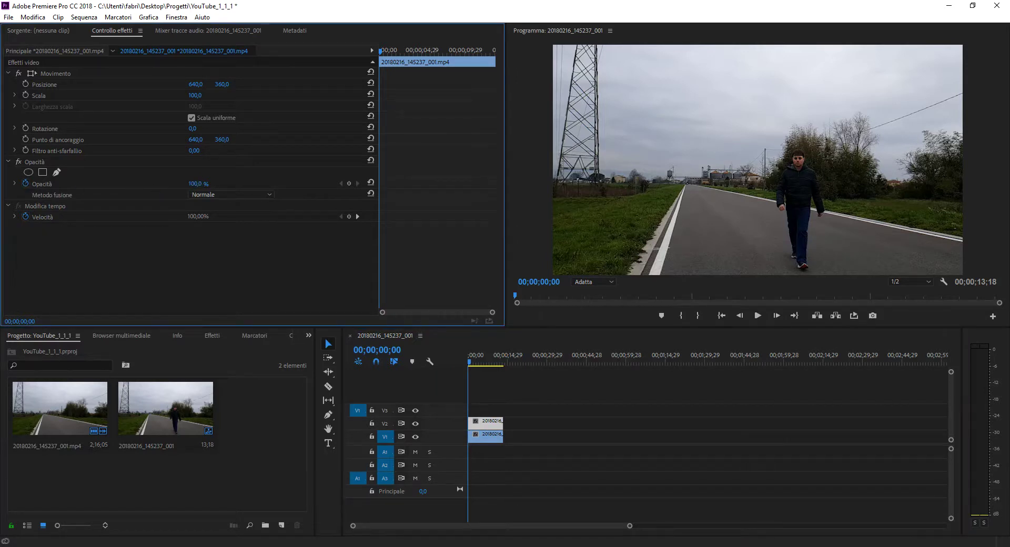
left_click_drag(191, 183, 156, 183)
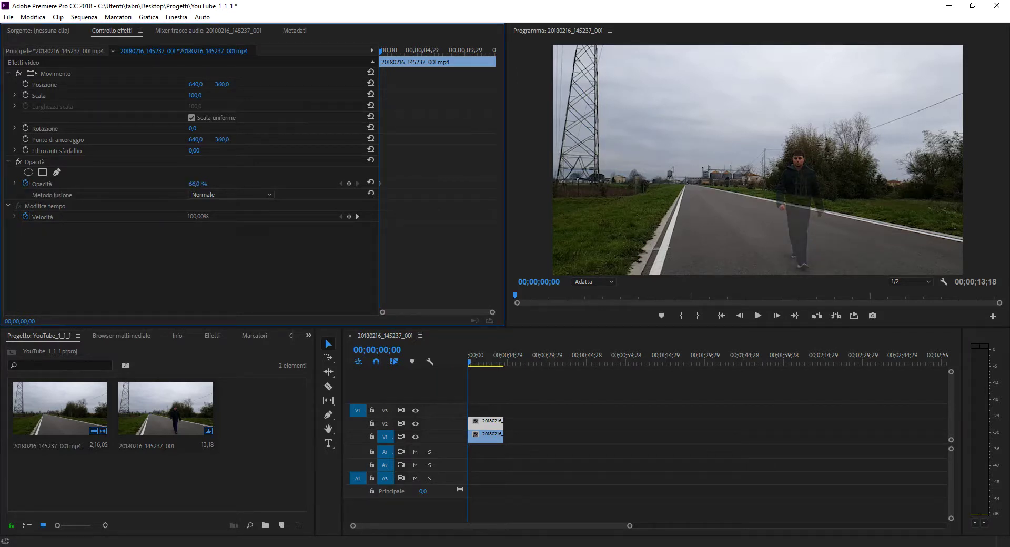
mouse_move(155, 184)
left_mouse_down()
mouse_move(211, 184)
mouse_move(194, 183)
left_mouse_up()
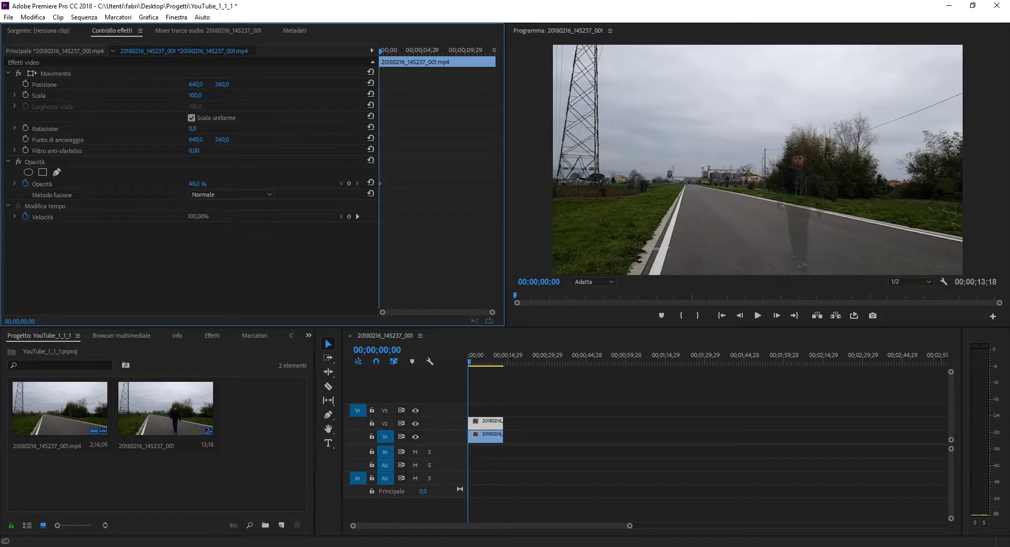
Play the sequence to preview the ghost effect, then return to the start
left_click(759, 317)
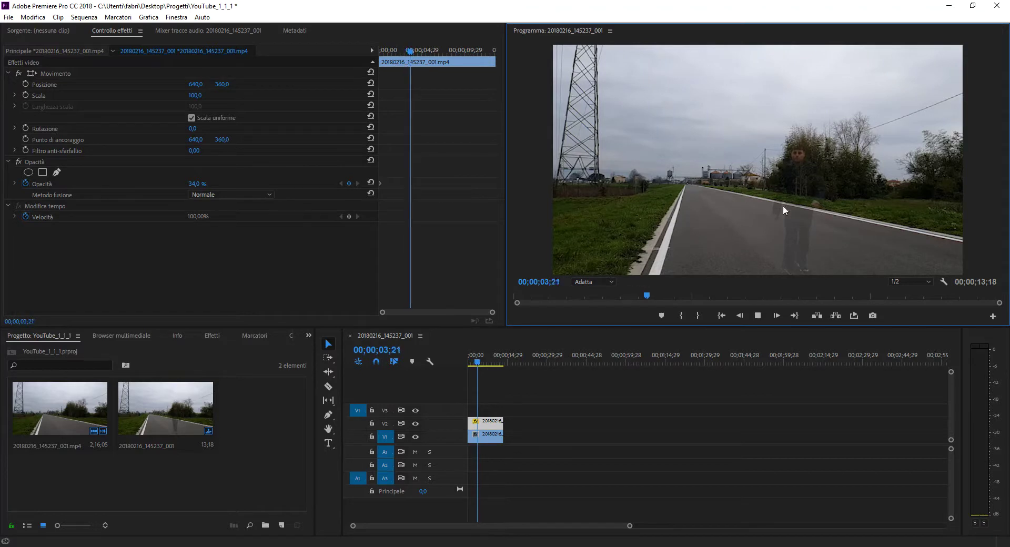
left_click(758, 316)
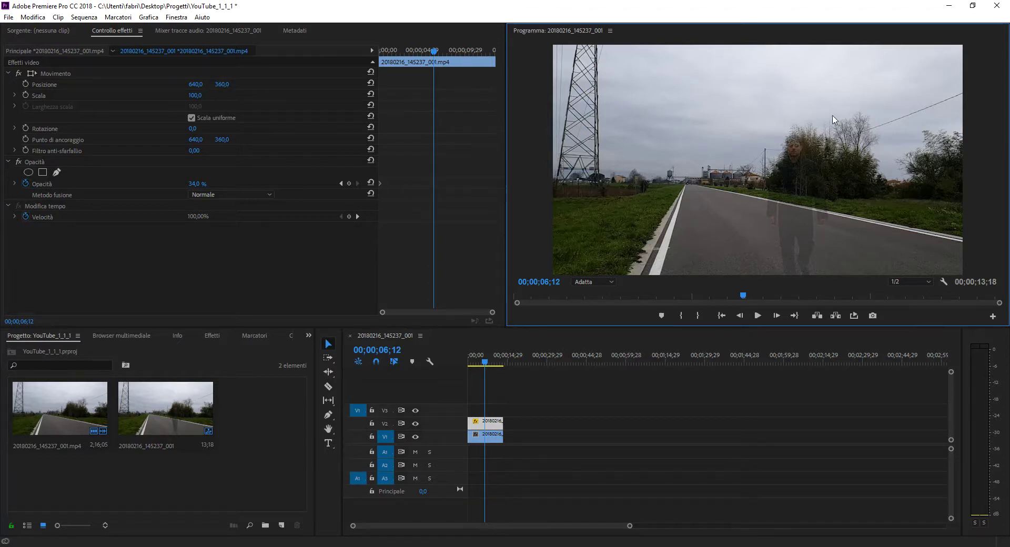
left_click(494, 369)
left_click_drag(479, 360, 458, 362)
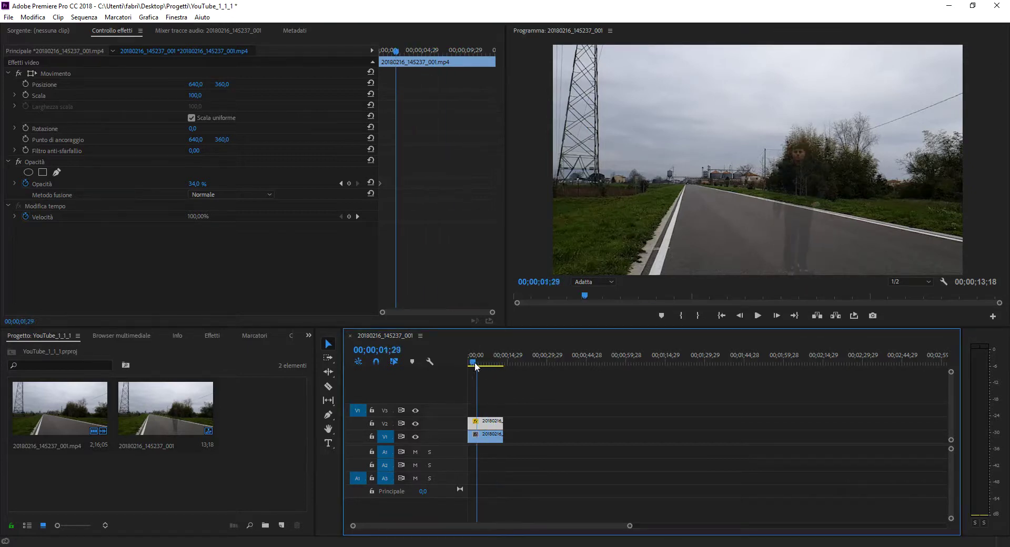
Clear the old opacity keyframes and set a 100% opacity keyframe at the clip start
left_click(195, 184)
type("0")
key("Return")
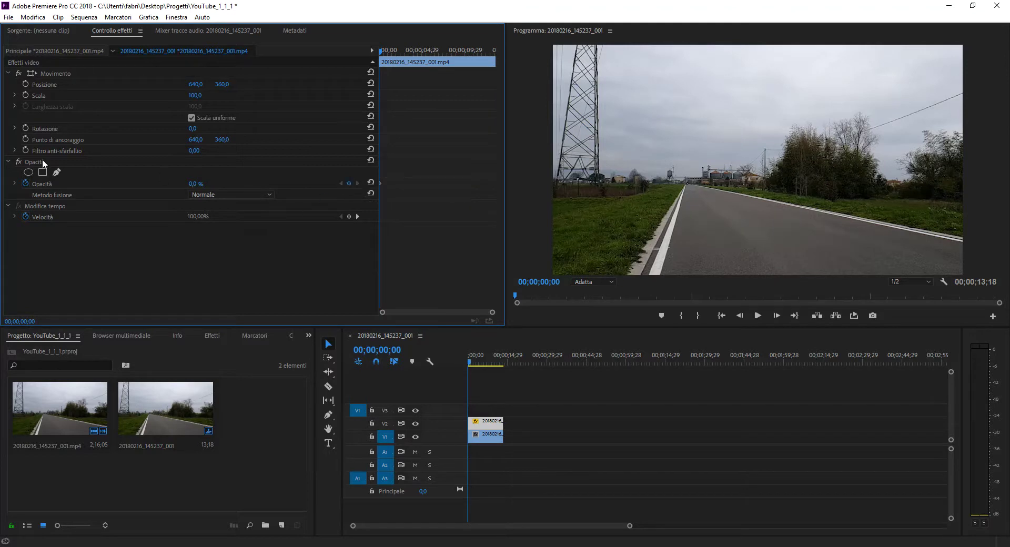
left_click(26, 183)
key("Return")
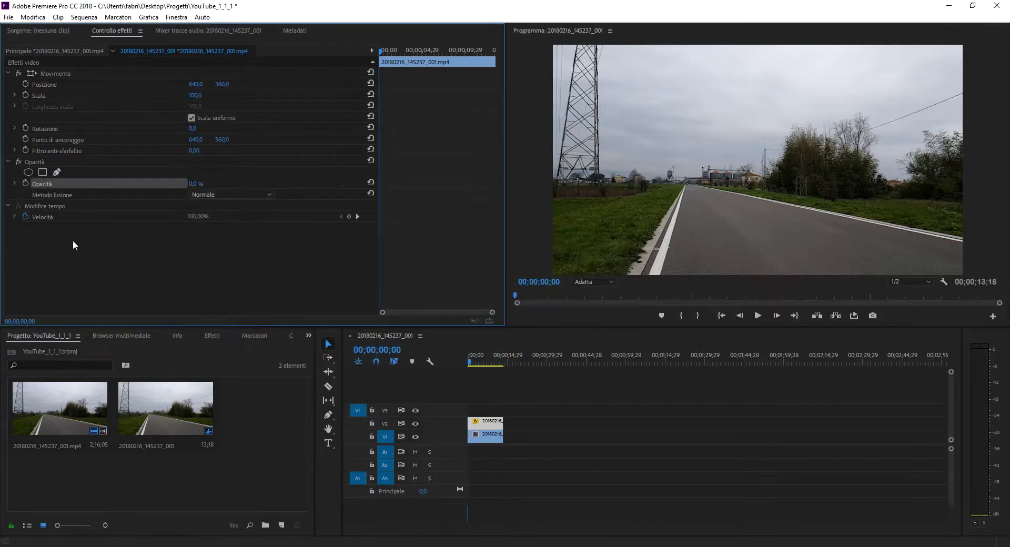
left_click(25, 183)
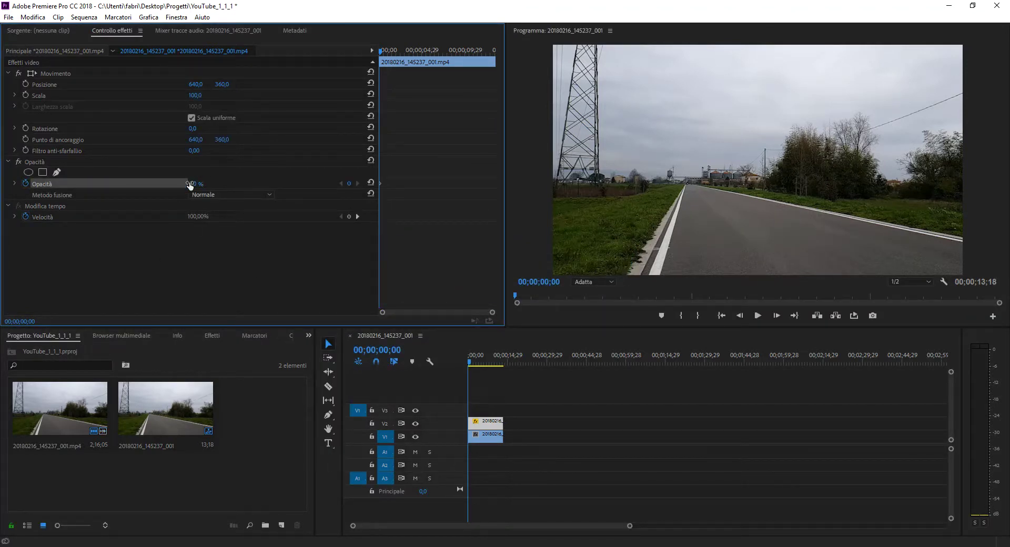
left_click_drag(192, 183, 247, 184)
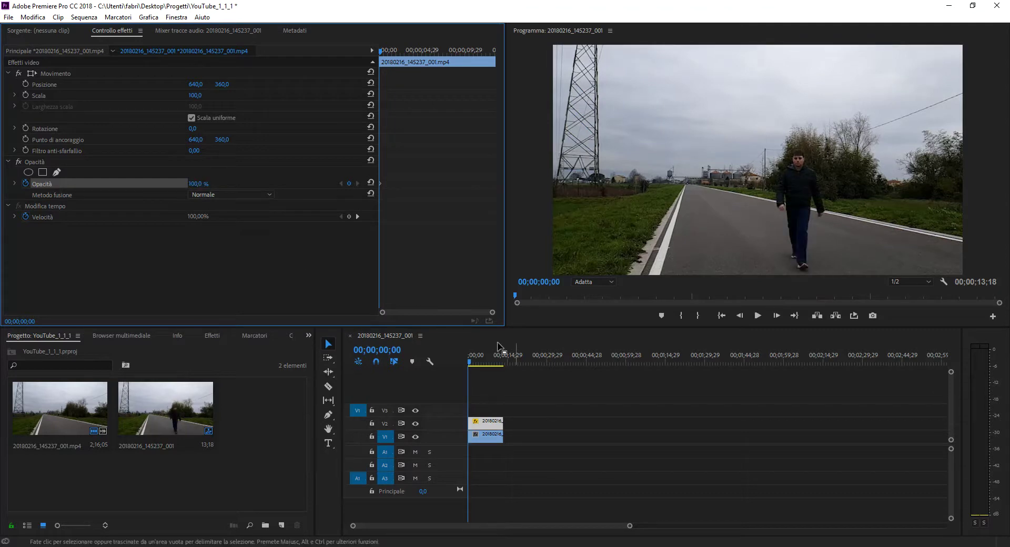
left_click(494, 358)
Add a 0% opacity keyframe at 00;00;13;15, then return to the sequence start
left_click_drag(497, 355, 506, 357)
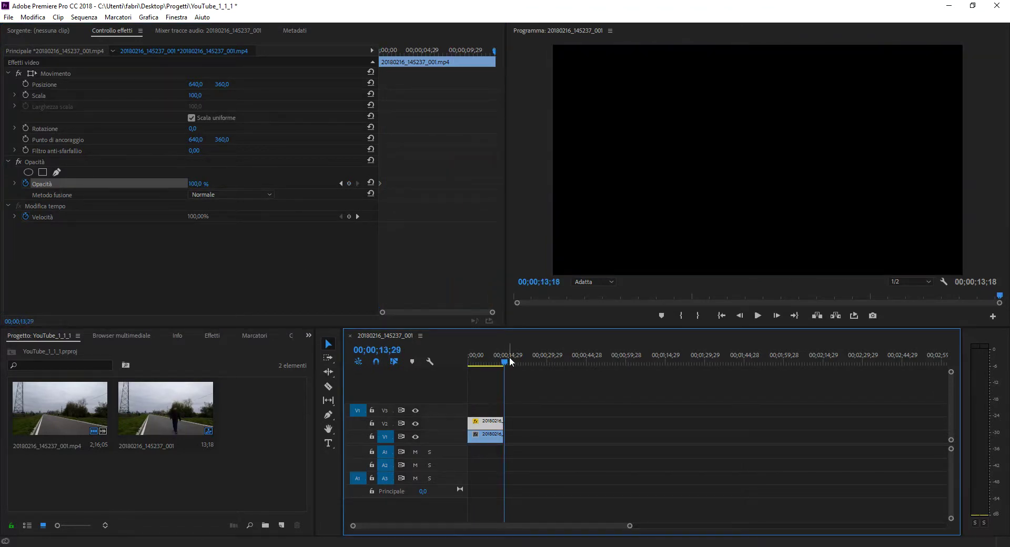
key("shift+Left")
key("shift+Left")
key("shift+Left")
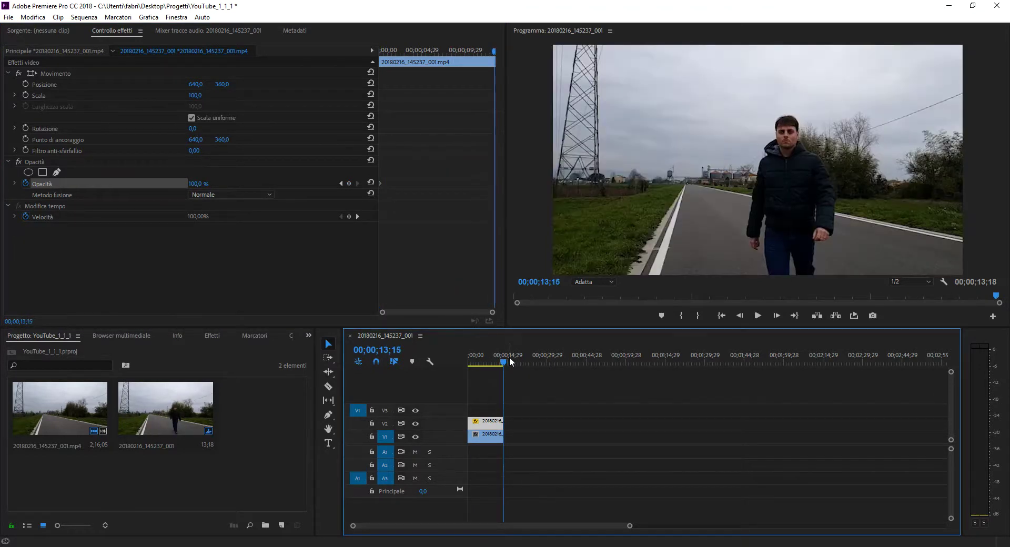
left_click(195, 183)
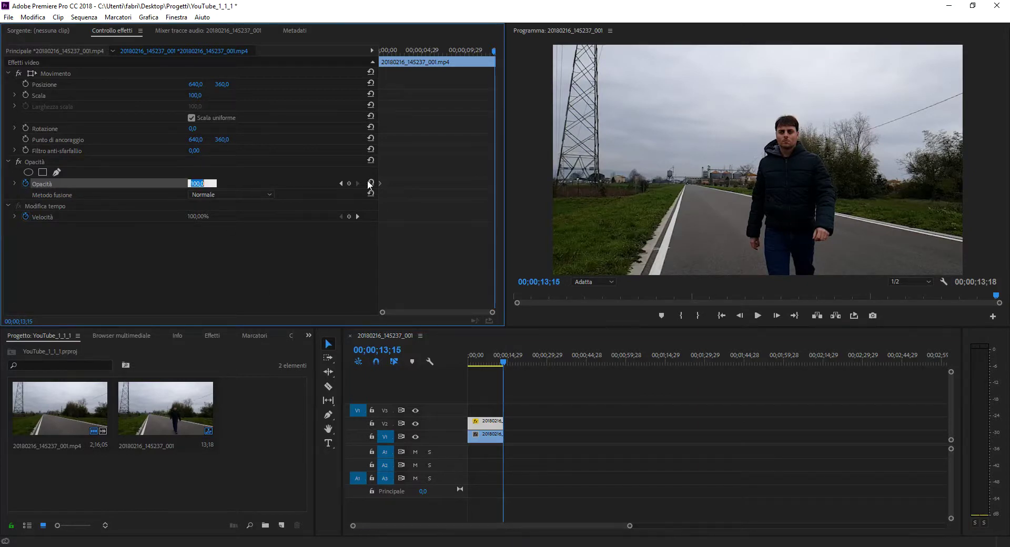
type("0")
key("Return")
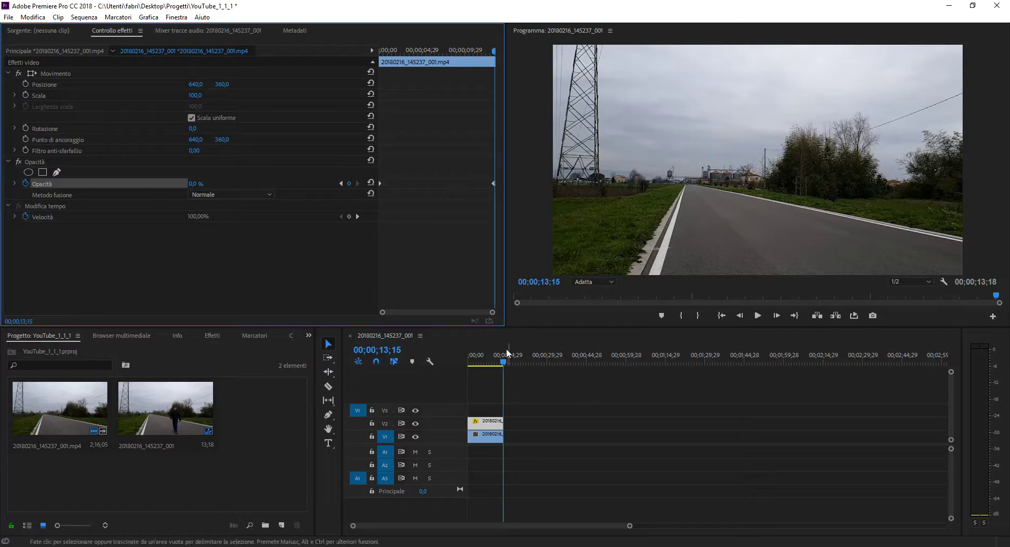
left_click(440, 359)
key("Home")
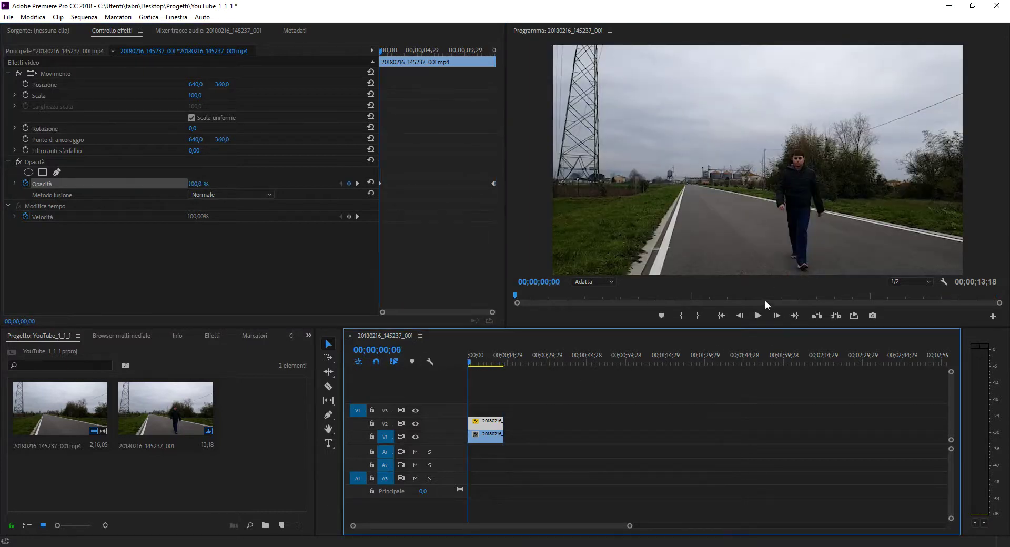
left_click(757, 316)
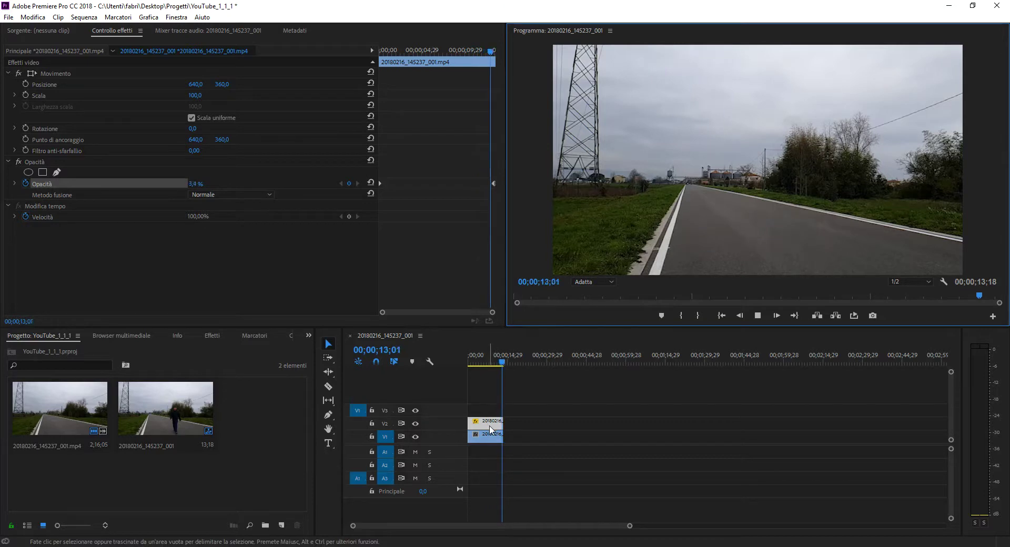
left_click(484, 363)
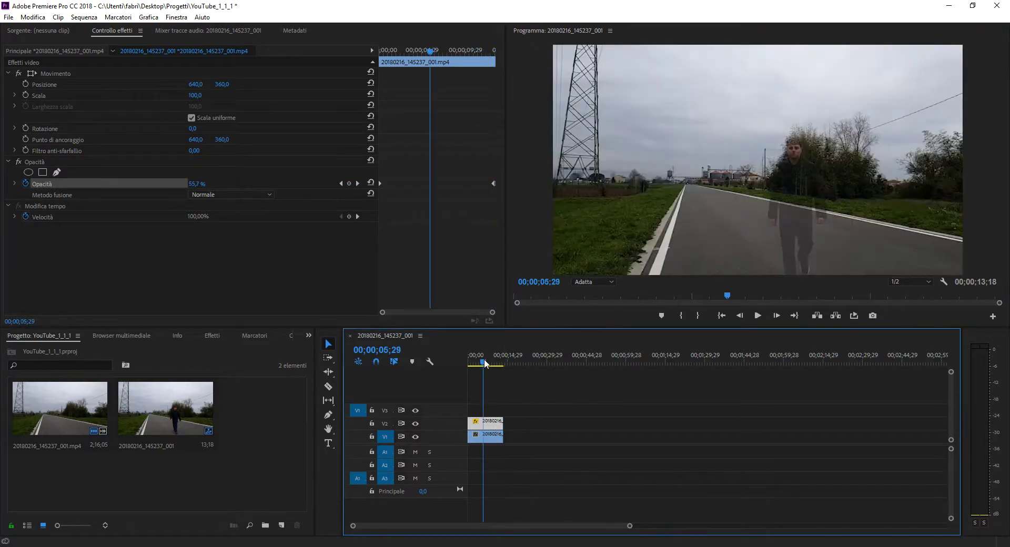
left_click_drag(488, 361, 478, 356)
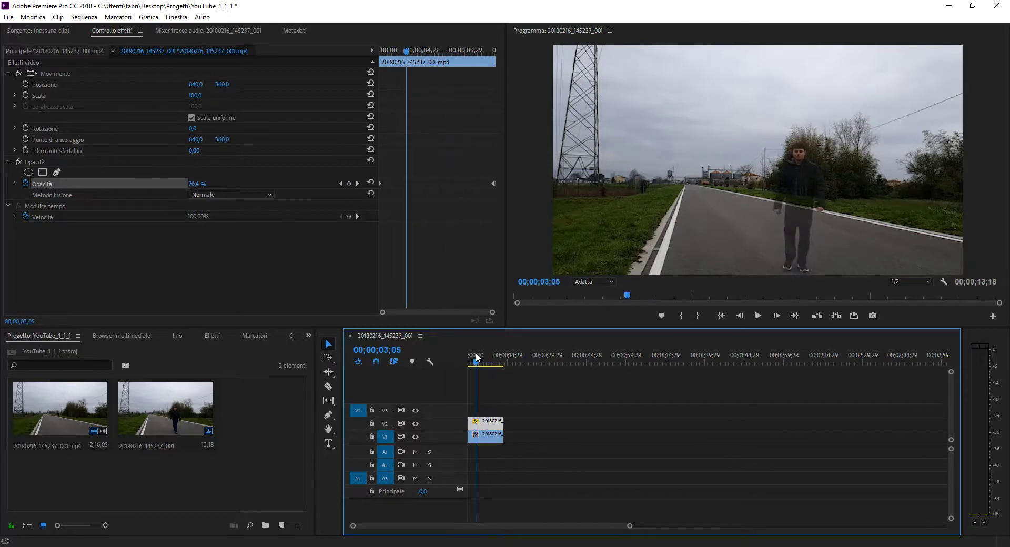
left_click_drag(478, 353, 471, 356)
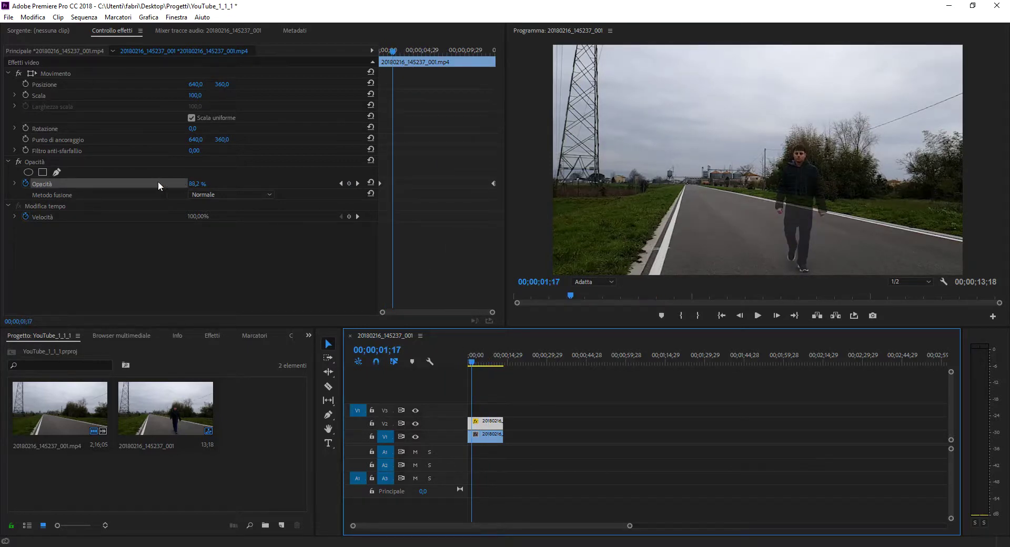
mouse_move(473, 361)
left_mouse_down()
mouse_move(489, 363)
mouse_move(464, 359)
left_mouse_up()
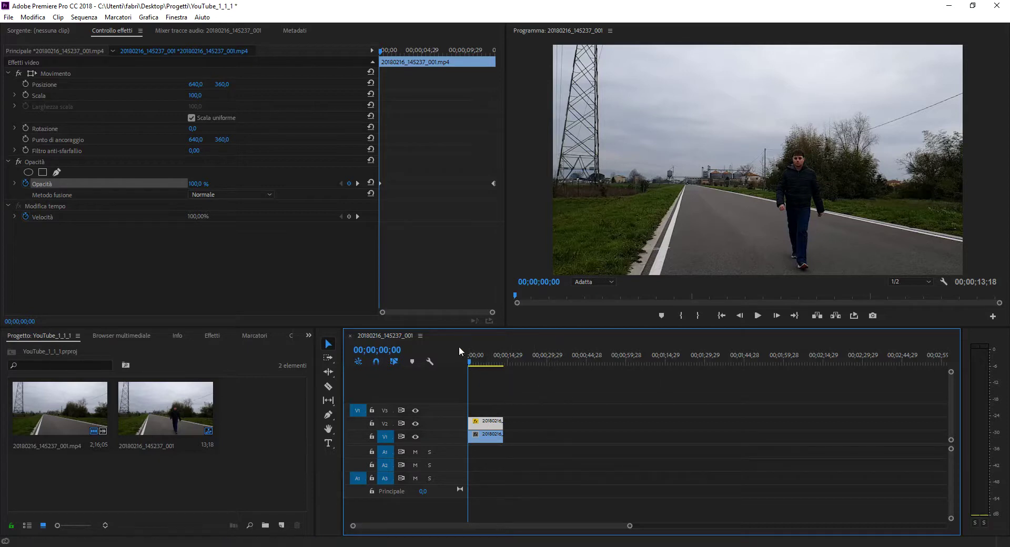
mouse_move(471, 362)
left_mouse_down()
mouse_move(488, 366)
mouse_move(470, 361)
left_mouse_up()
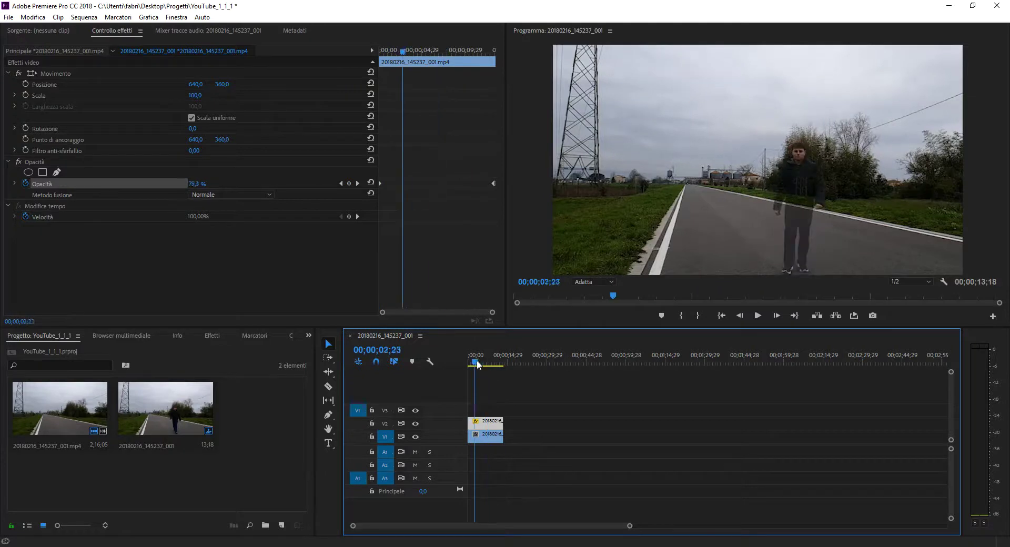